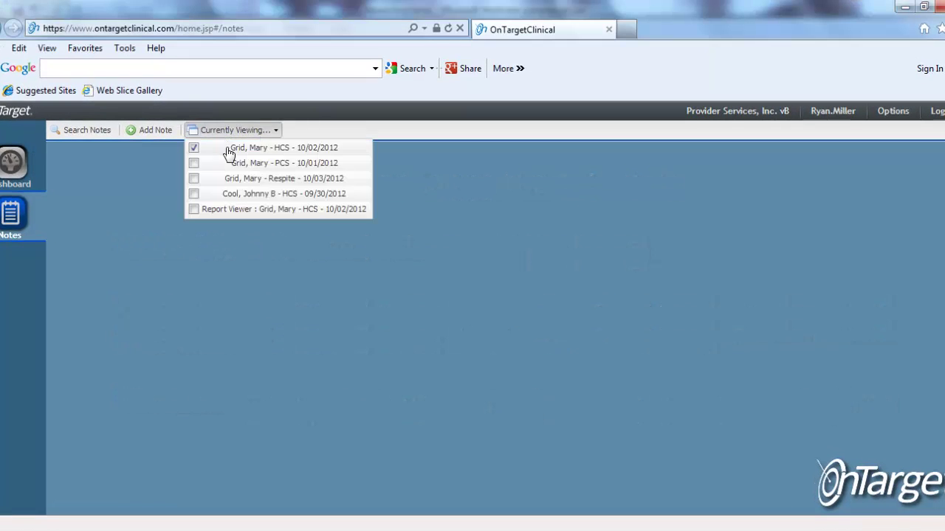
Open the HCS note dated 10/02/2012 and scroll through its goal outcomes
click(229, 152)
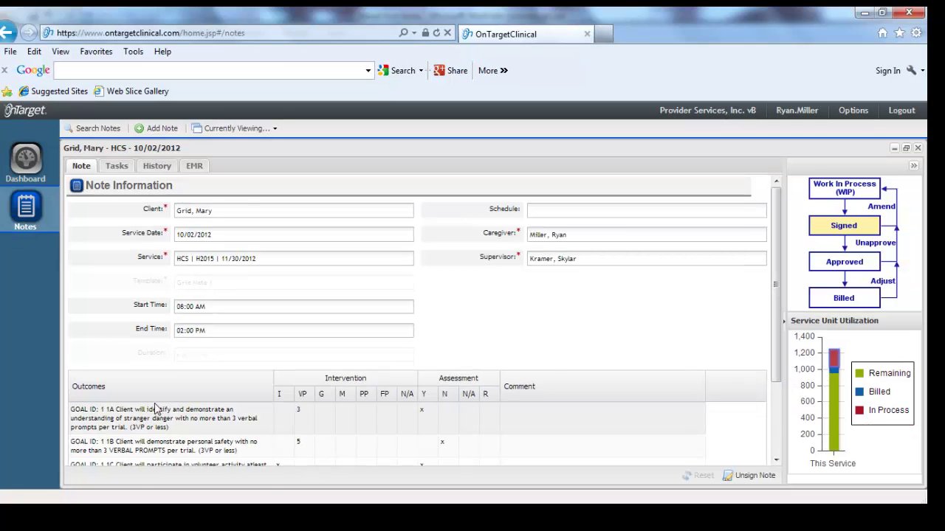
scroll(155, 408, down, 2)
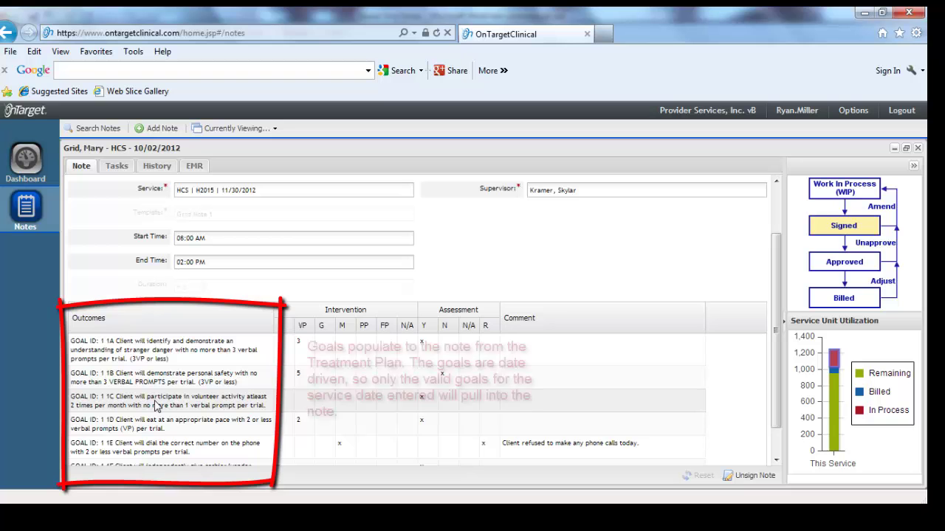
scroll(155, 404, down, 1)
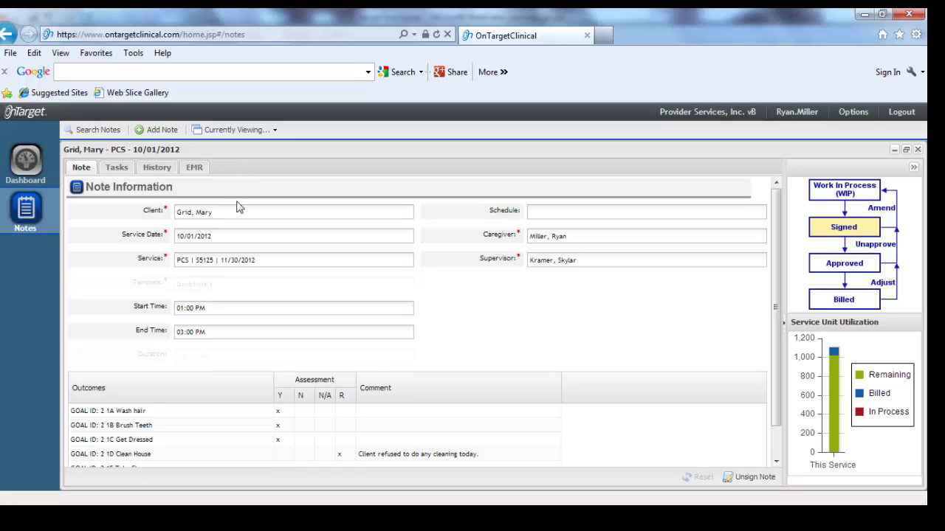
Scroll through the PCS note's outcomes, then close the PCS note
scroll(310, 346, down, 1)
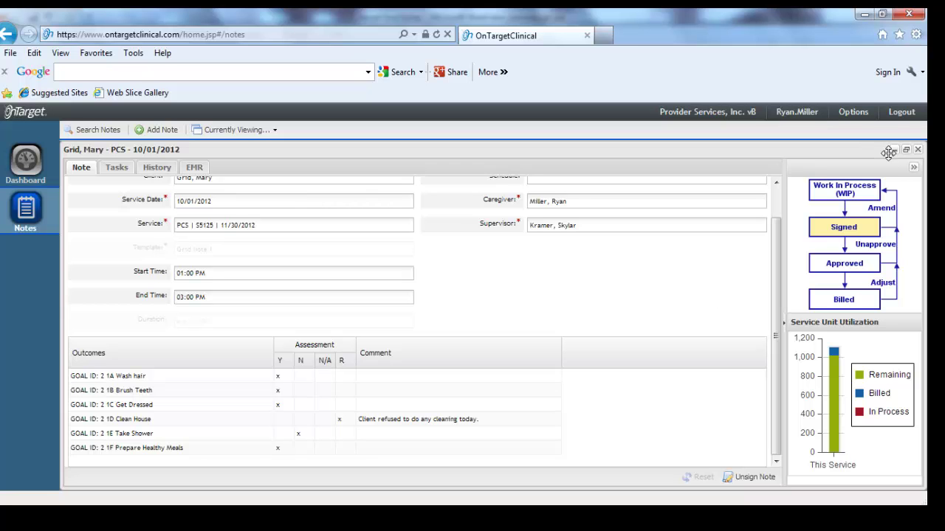
click(917, 149)
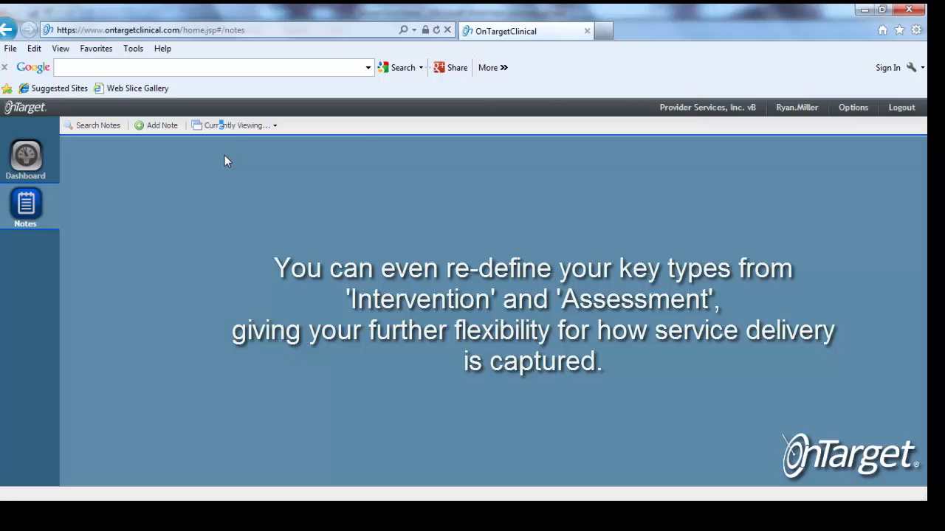
click(232, 127)
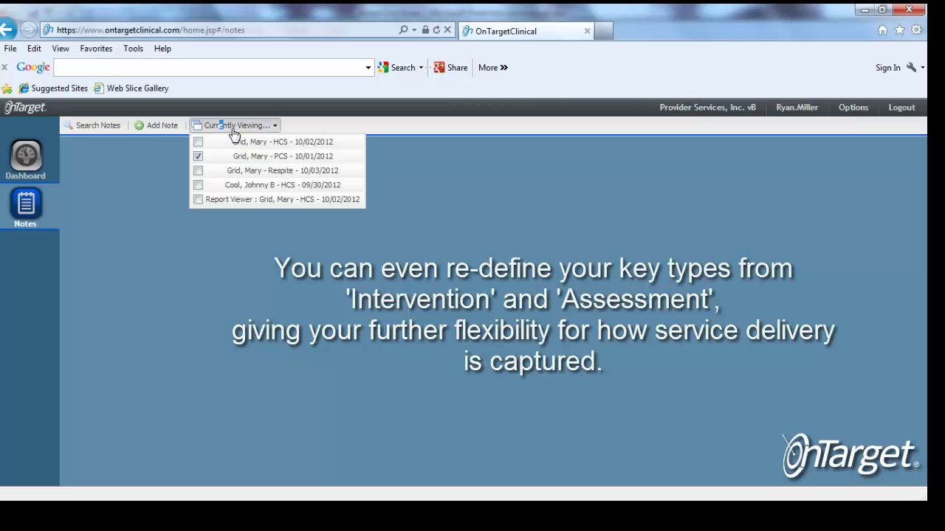
click(236, 172)
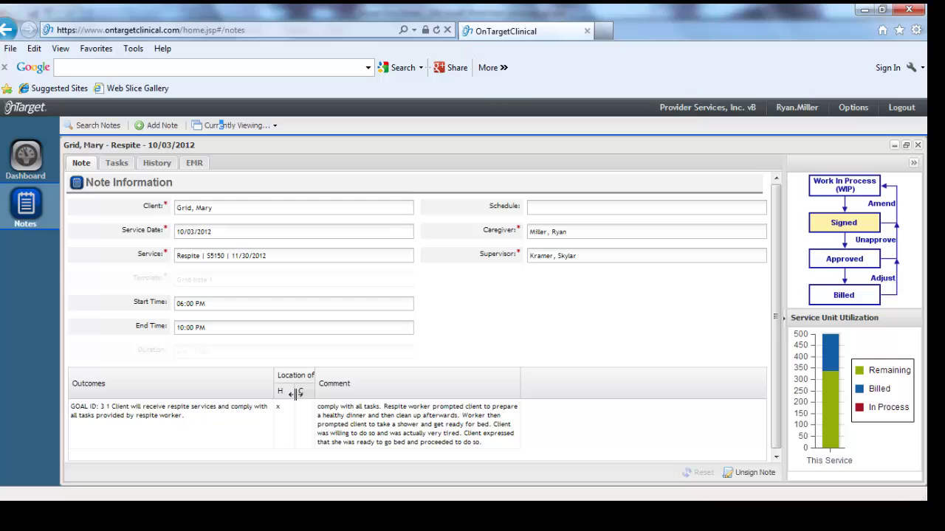
scroll(295, 387, down, 1)
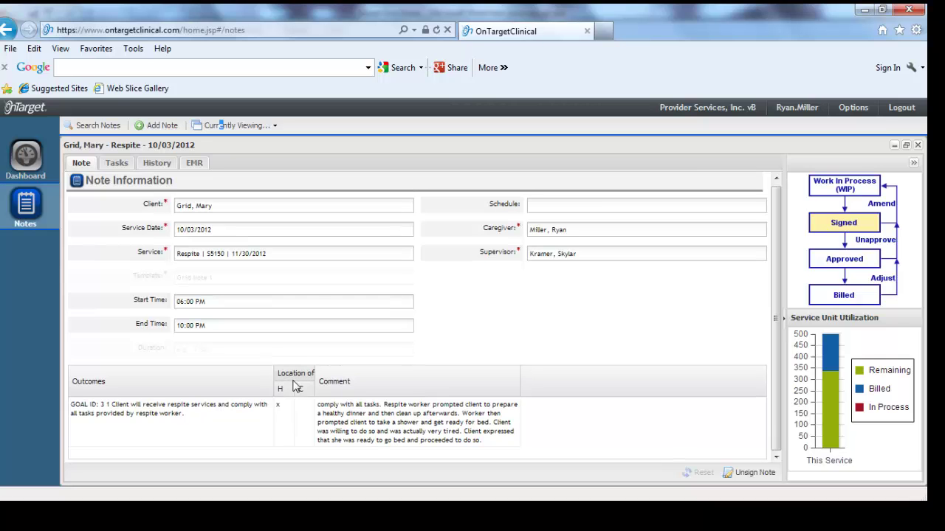
click(895, 146)
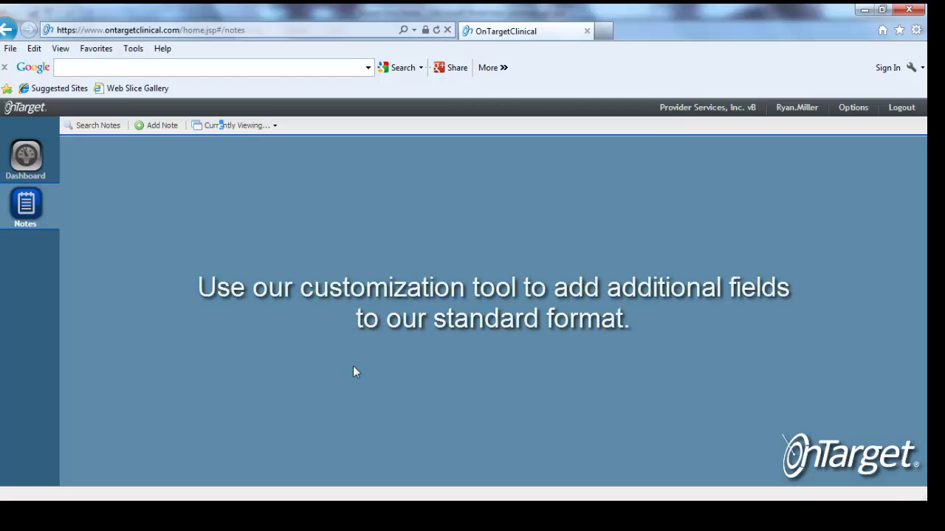
Open the 09/30/2012 HCS note, select its comment text, then close it
click(226, 131)
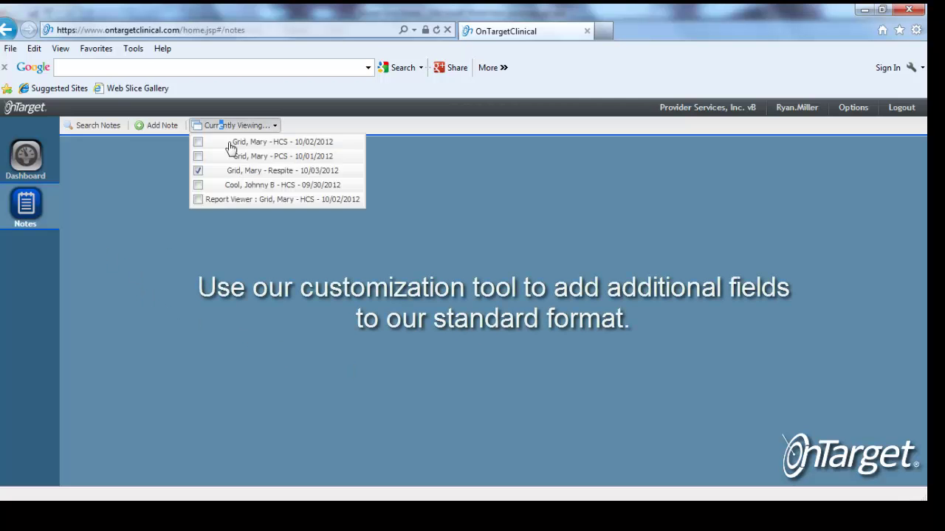
click(236, 186)
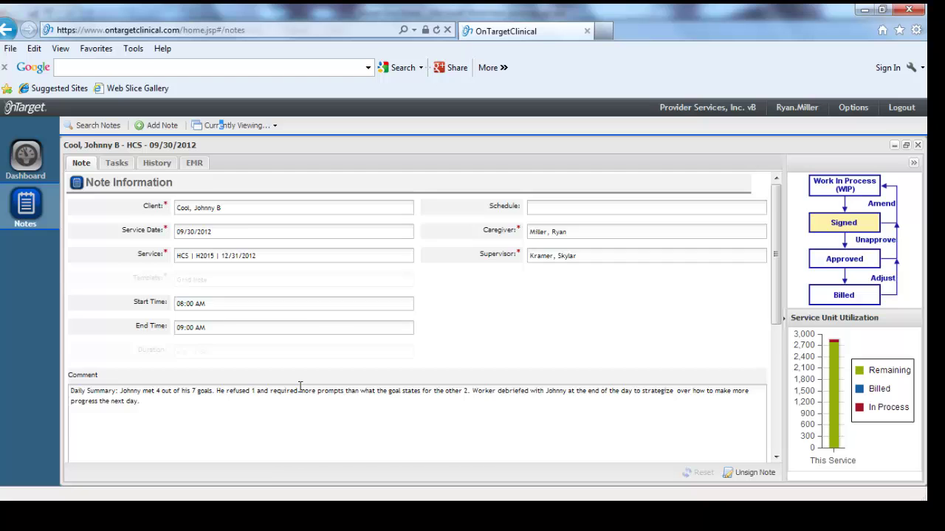
scroll(300, 387, down, 1)
mouse_move(147, 347)
mouse_down()
mouse_move(116, 328)
mouse_move(61, 328)
mouse_up()
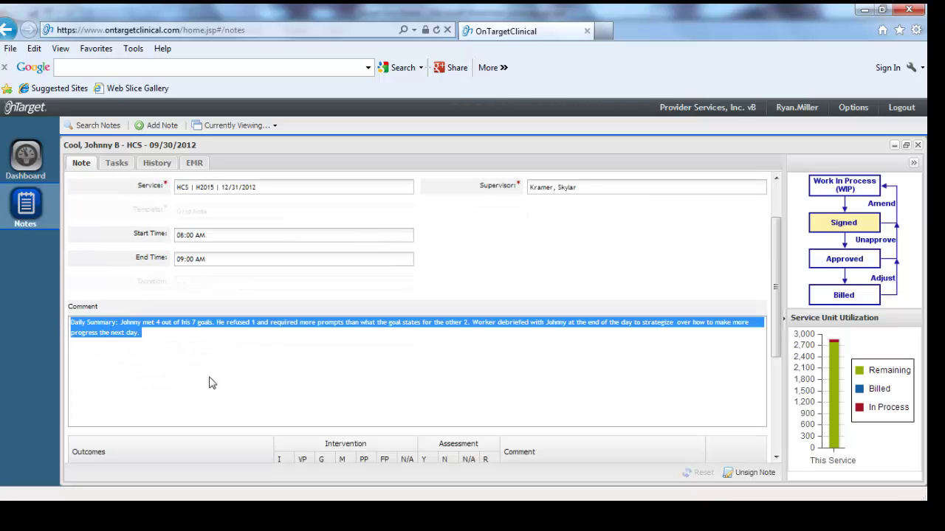
click(239, 127)
Open the 10/02/2012 HCS note's printable report and scroll down to page two
click(240, 127)
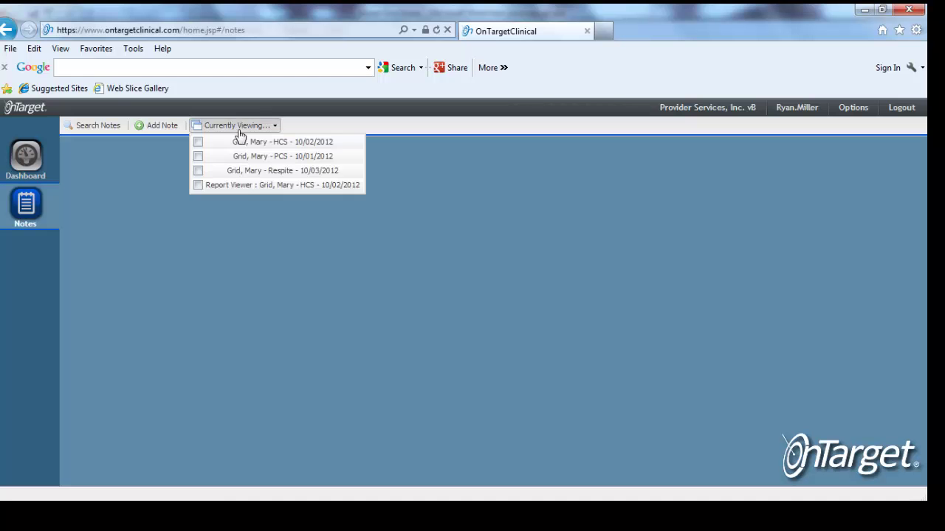
click(244, 186)
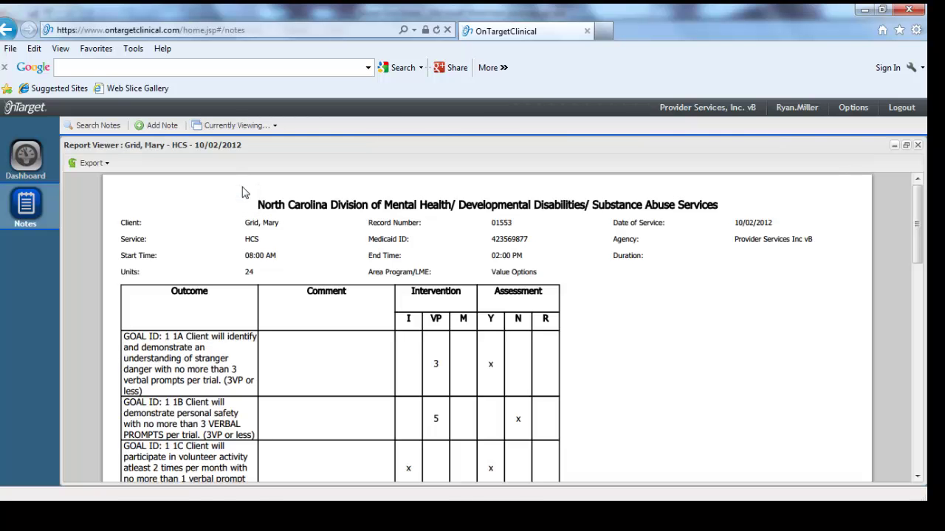
scroll(285, 271, down, 1)
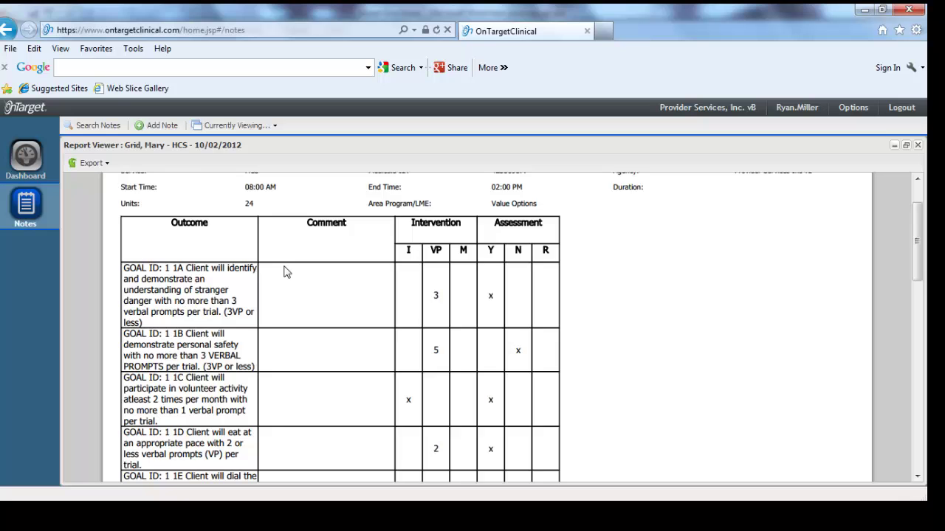
scroll(288, 280, down, 1)
scroll(291, 283, down, 1)
scroll(290, 283, down, 1)
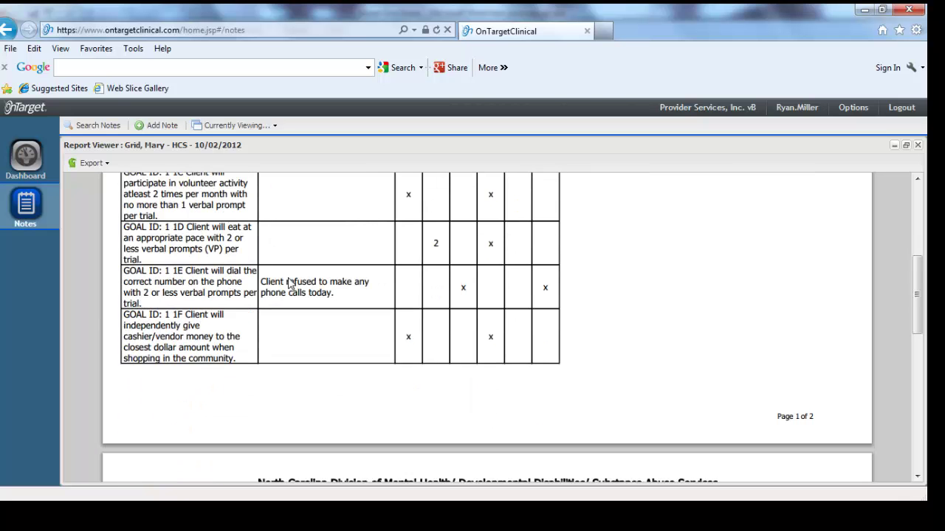
scroll(290, 284, down, 1)
scroll(290, 283, down, 1)
scroll(290, 284, down, 1)
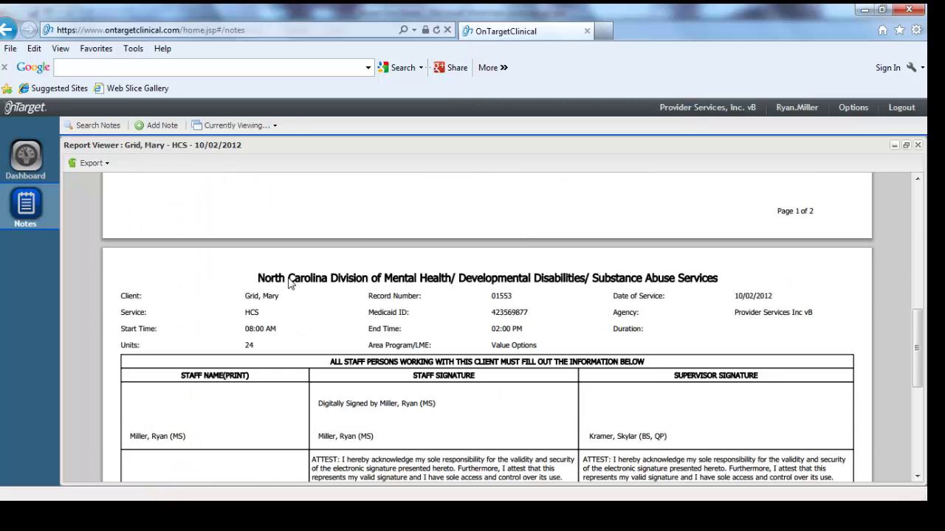
scroll(289, 281, down, 1)
scroll(289, 281, down, 1)
Show the Dashboard's per-goal assessment-progress and intervention-use graphs
click(33, 169)
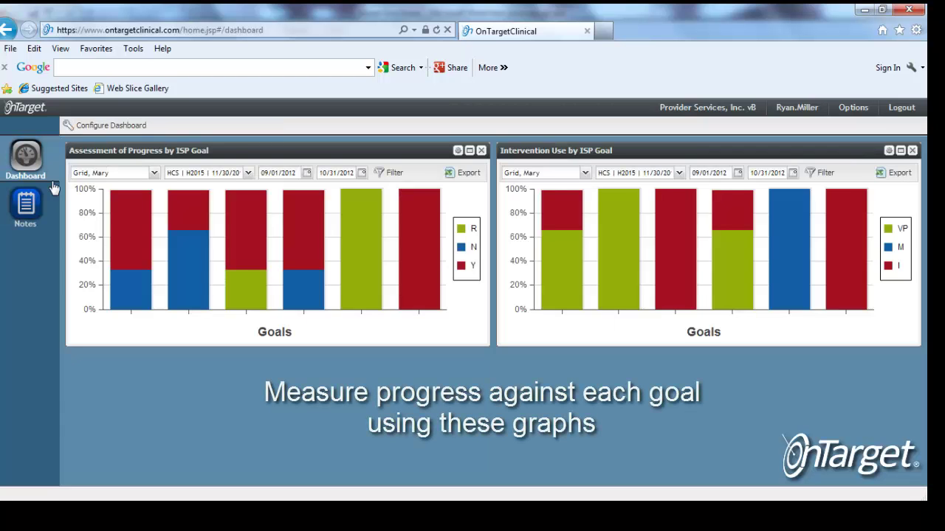